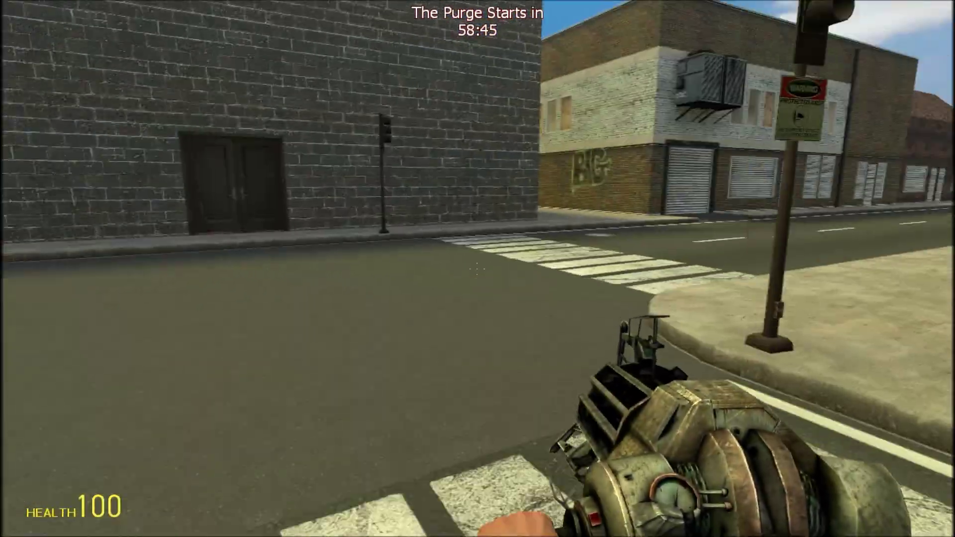
Walk down the street, die with the kill bind, respawn, then open the developer console
{"action": "key", "text": "w"}
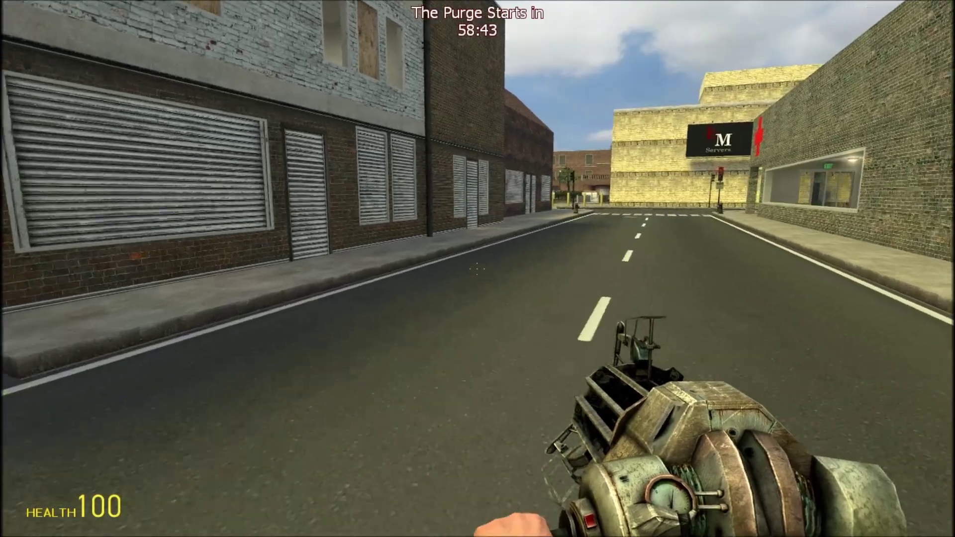
{"action": "key", "text": "w"}
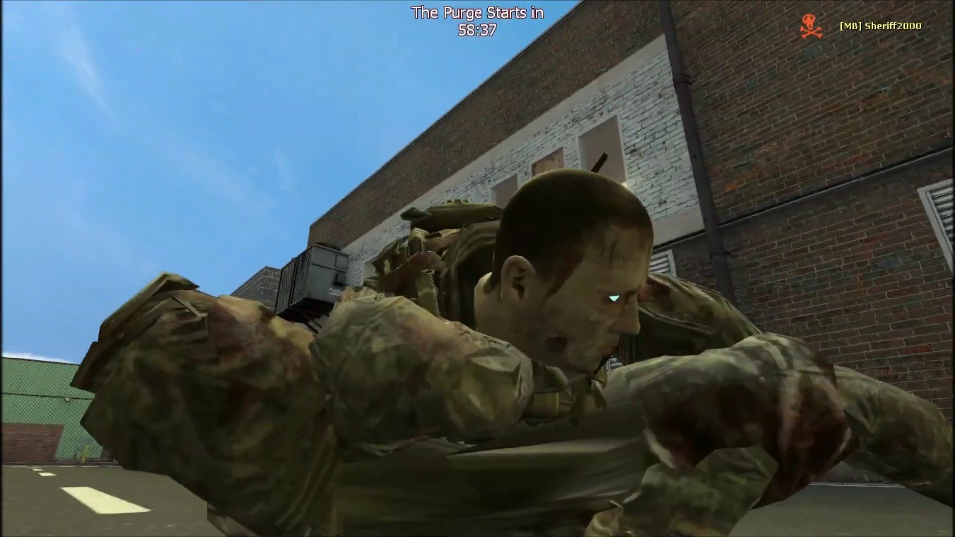
{"action": "key", "text": "space"}
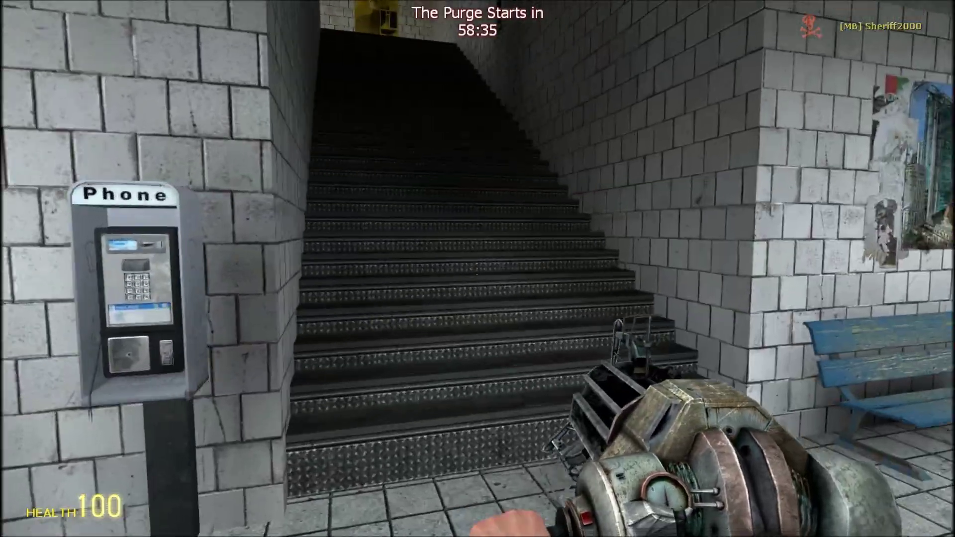
{"action": "key", "text": "w"}
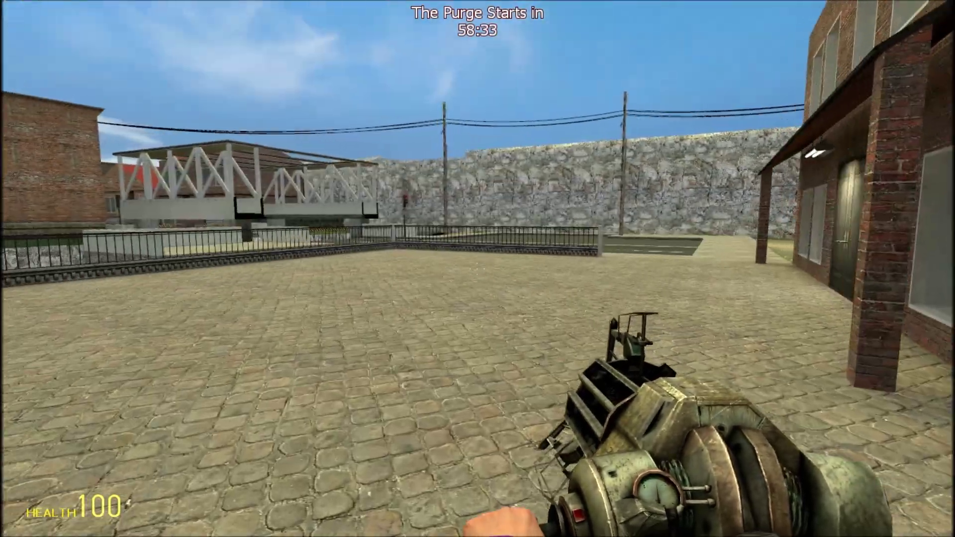
{"action": "key", "text": "grave"}
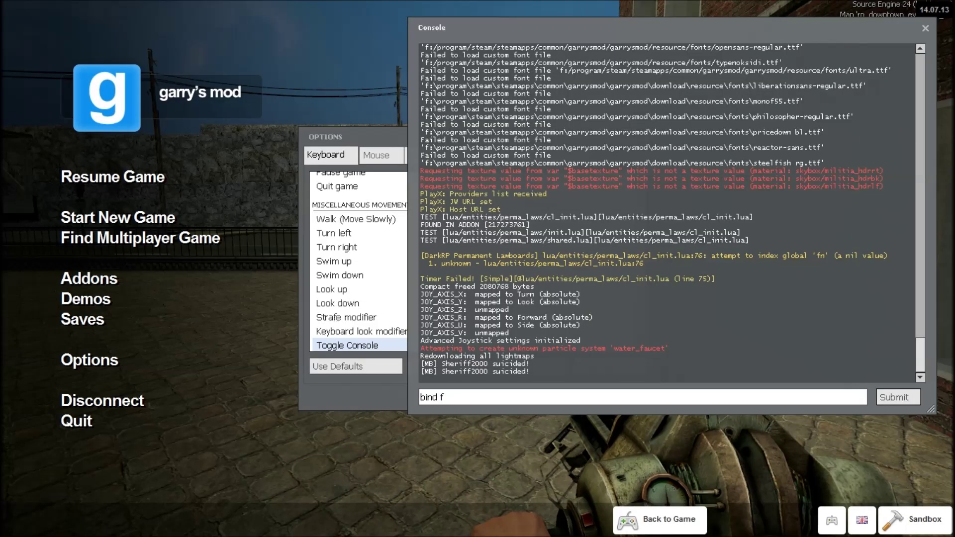
Close the console and Options, then walk off the plaza across the bridge
{"action": "left_click", "coordinate": [925, 29]}
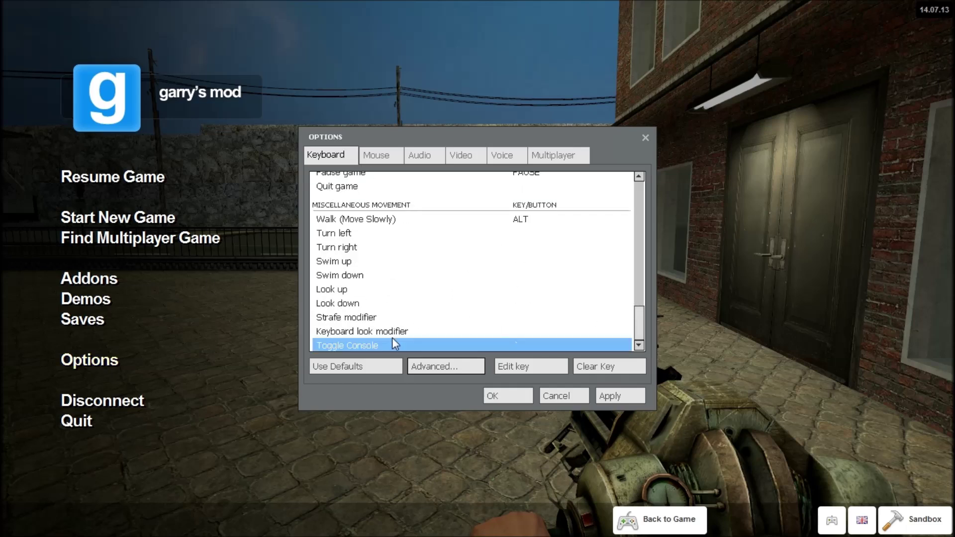
{"action": "key", "text": "Escape"}
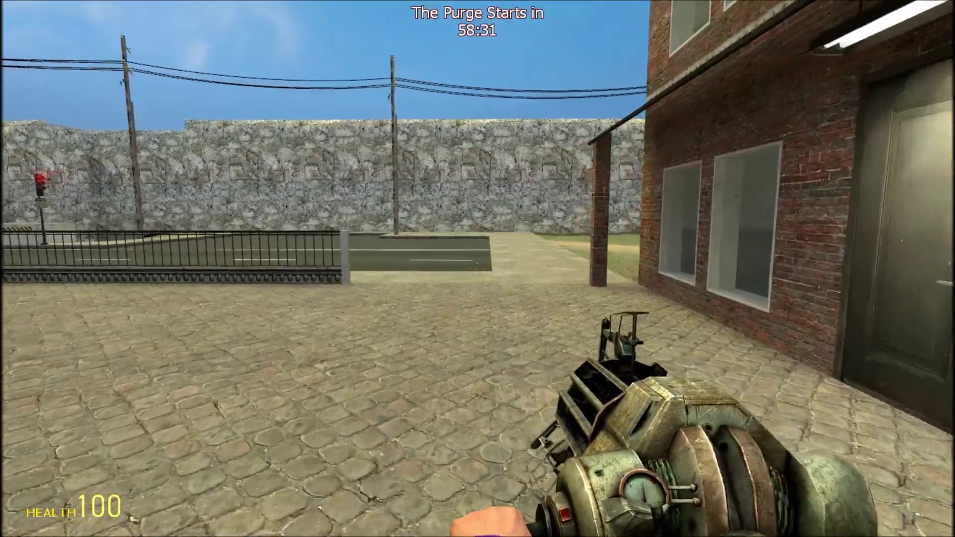
{"action": "key", "text": "w"}
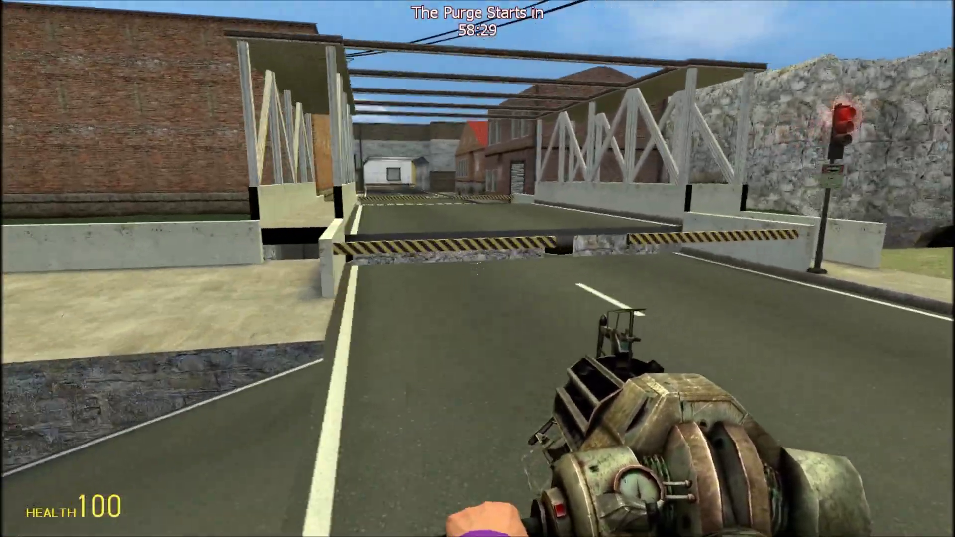
{"action": "key", "text": "w"}
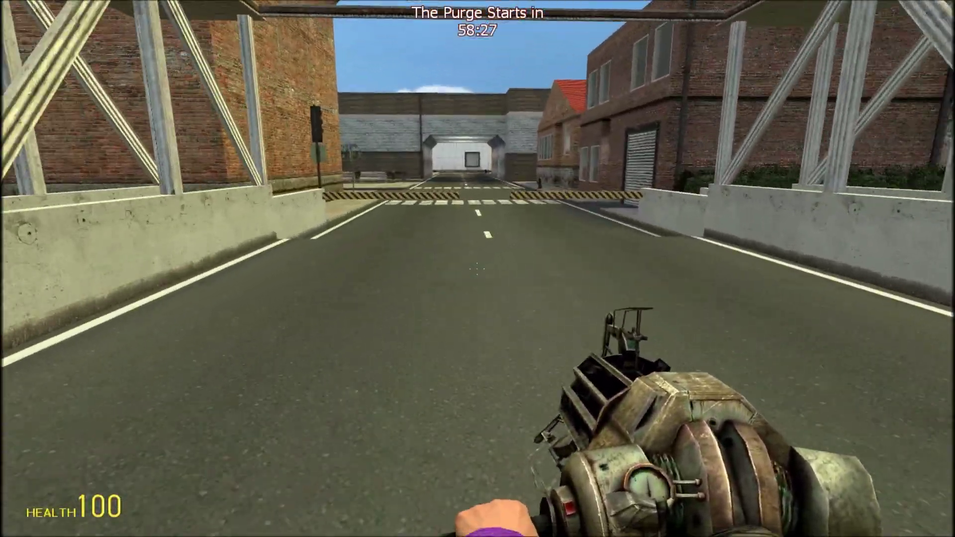
Walk across the crosswalk, through the tunnel onto the street, and reopen the console
{"action": "key", "text": "w"}
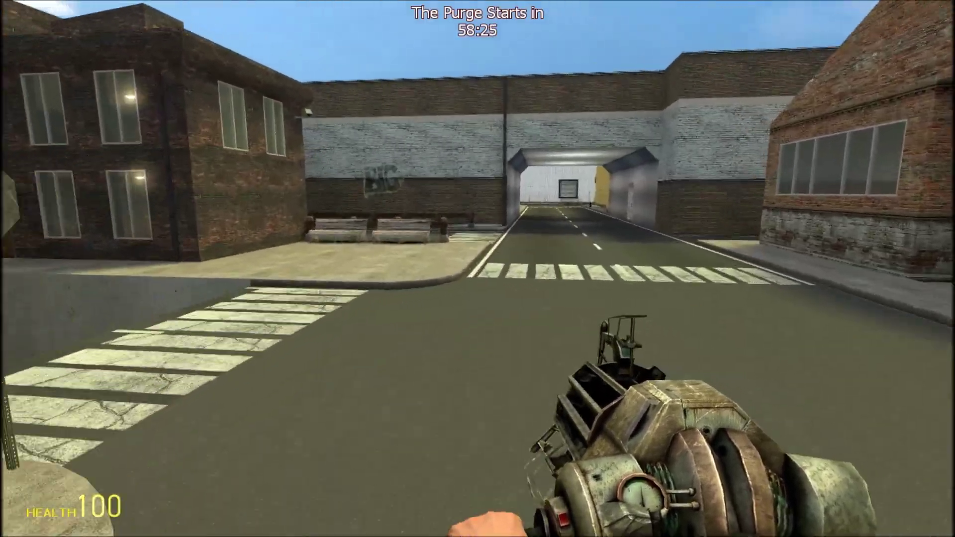
{"action": "key", "text": "w"}
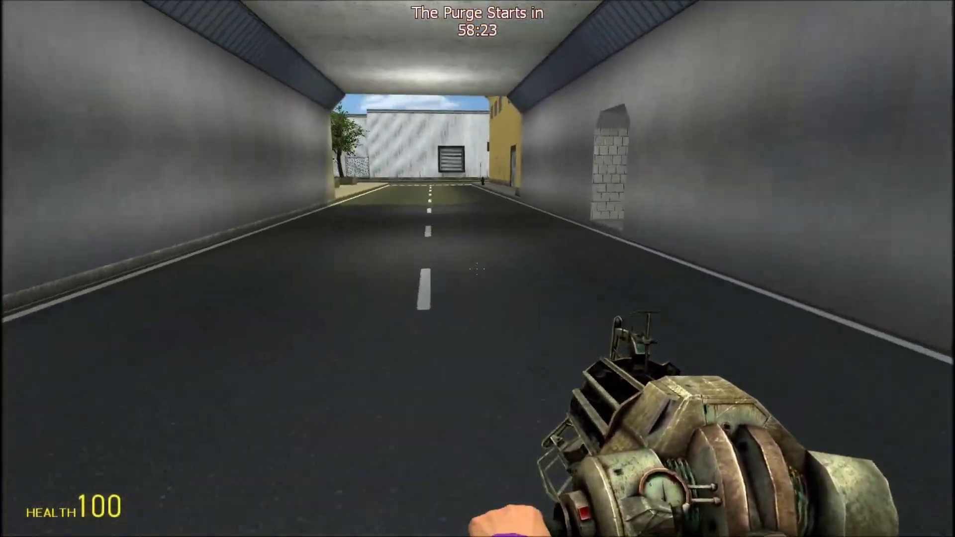
{"action": "key", "text": "w"}
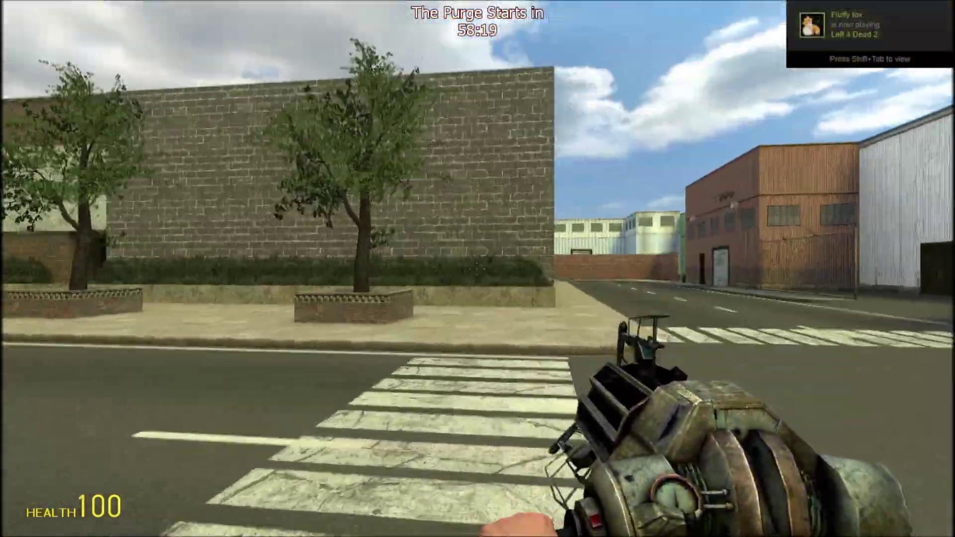
{"action": "key", "text": "grave"}
Clear the leftover text and enter bind t "kill" in the console
{"action": "type", "text": "bind f"}
{"action": "key", "text": "ctrl+a"}
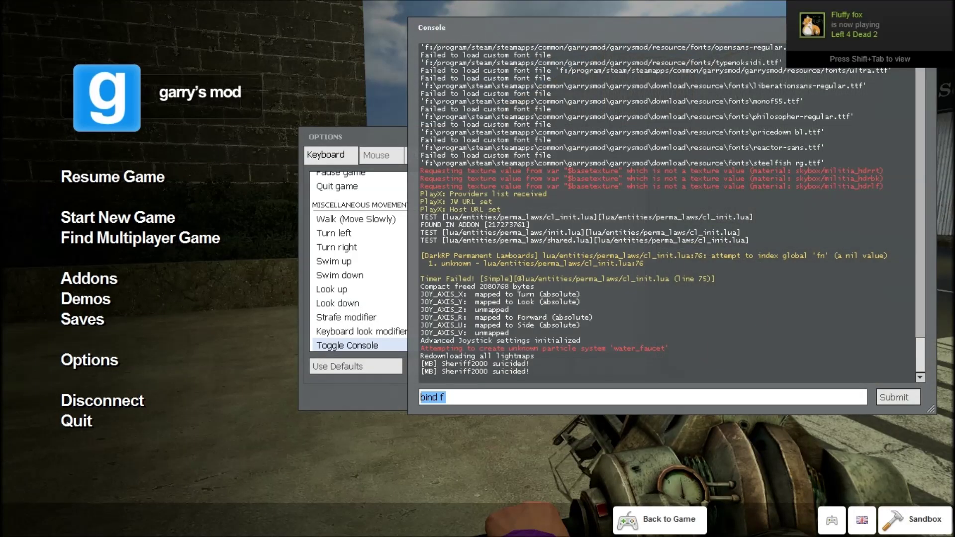
{"action": "key", "text": "grave"}
{"action": "key", "text": "grave"}
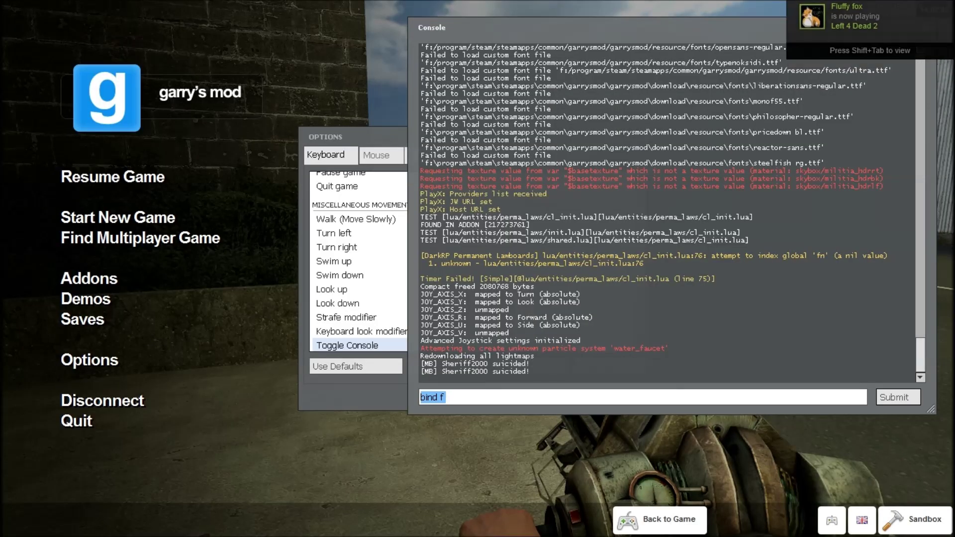
{"action": "type", "text": "bind"}
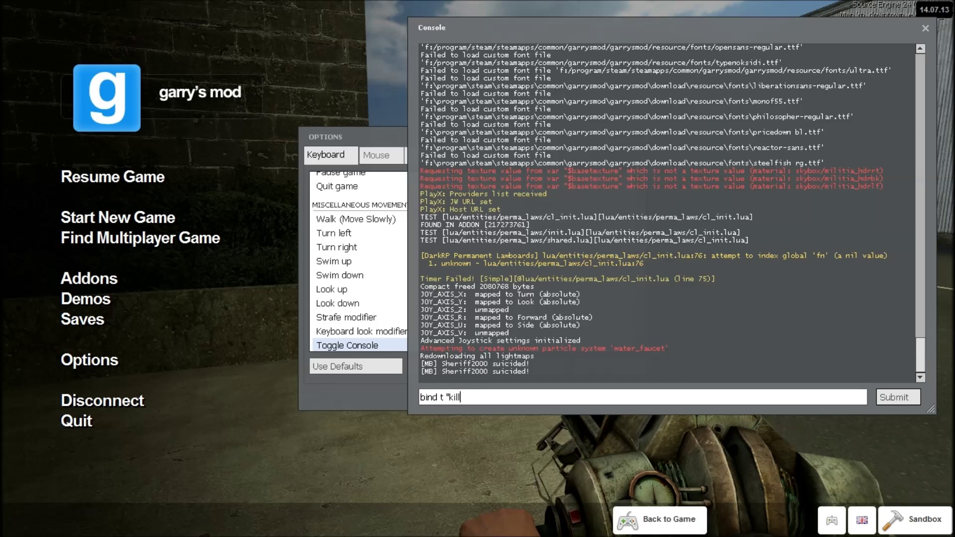
{"action": "key", "text": "Return"}
Test the T kill bind in game, respawn, and recall the bind in the console
{"action": "key", "text": "Escape"}
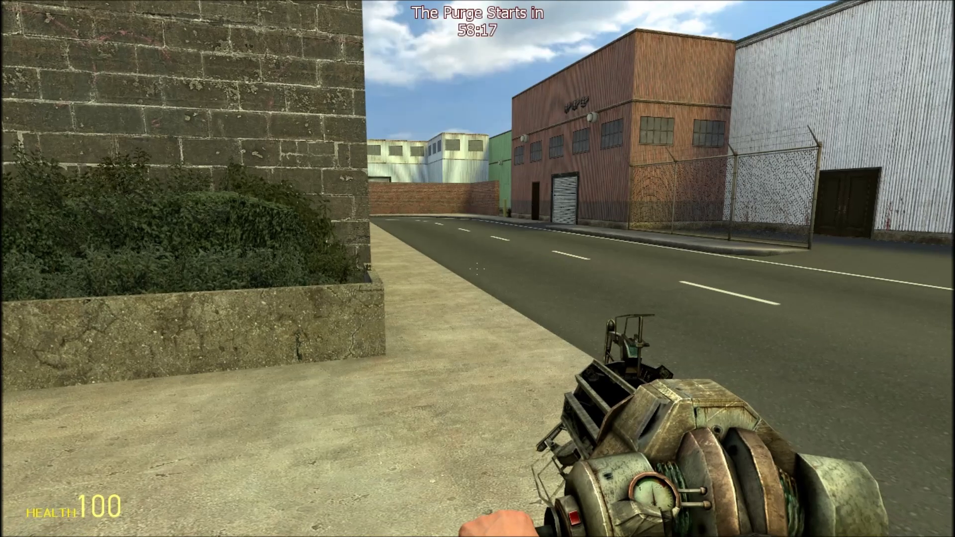
{"action": "key", "text": "t"}
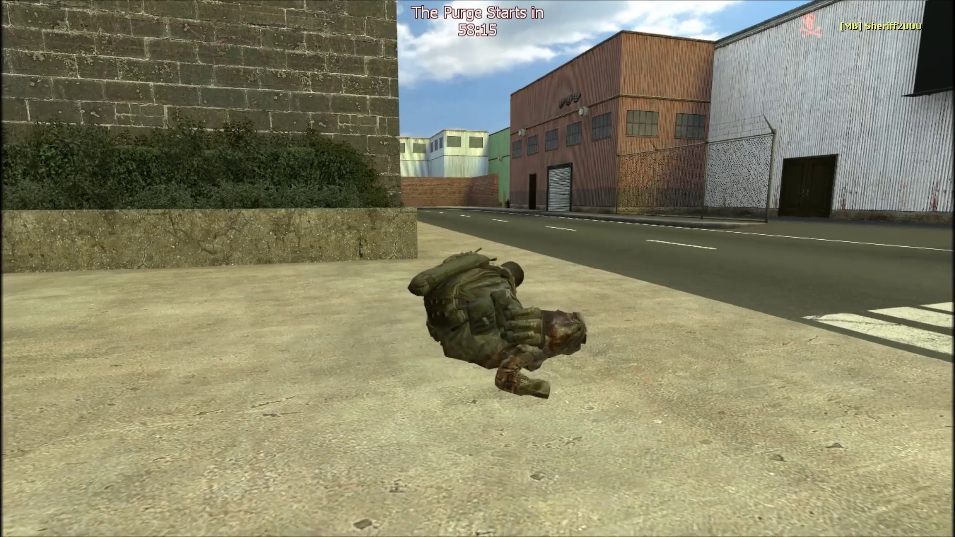
{"action": "key", "text": "space"}
{"action": "key", "text": "Escape"}
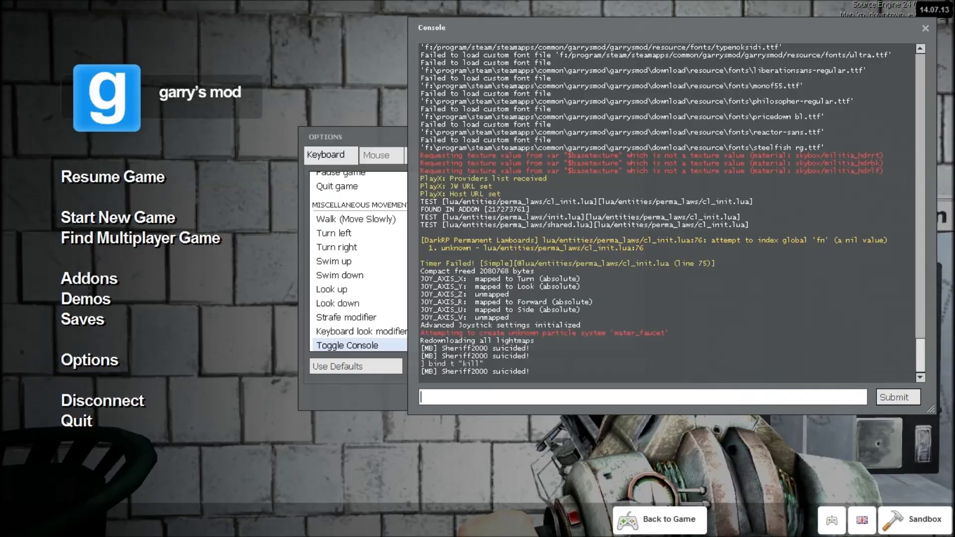
{"action": "key", "text": "Up"}
Submit the bind t "say dont forget to sub" command in the console
{"action": "type", "text": "get to s"}
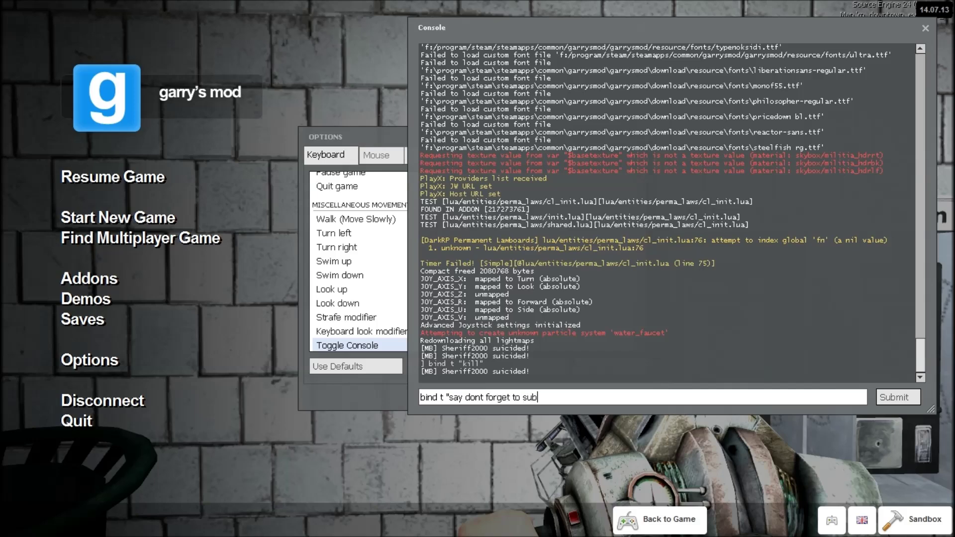
{"action": "type", "text": "ub"}
{"action": "key", "text": "Return"}
{"action": "key", "text": "Up"}
{"action": "key", "text": "Up"}
{"action": "key", "text": "shift+Tab"}
{"action": "key", "text": "shift+Tab"}
{"action": "key", "text": "Down"}
{"action": "key", "text": "Up"}
{"action": "key", "text": "Down"}
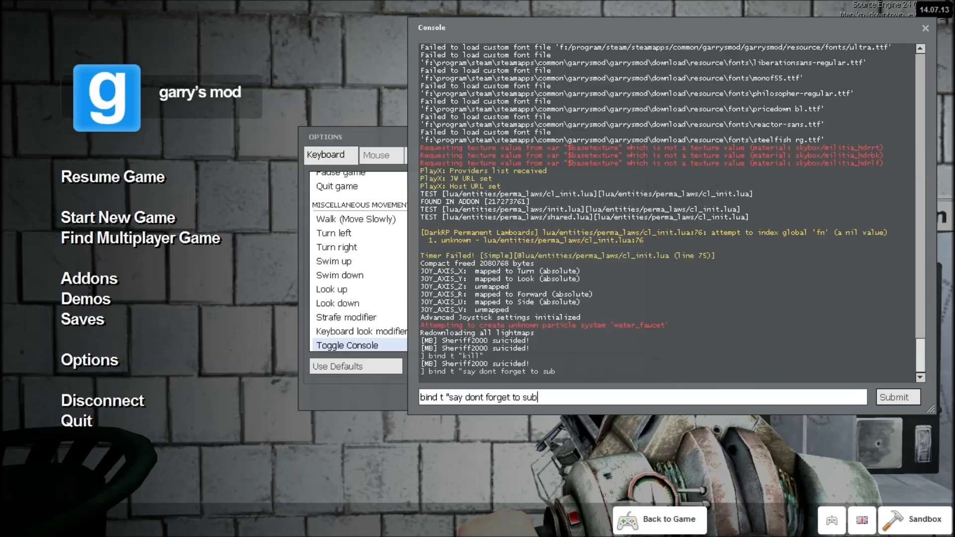
{"action": "key", "text": "Return"}
Press T in game to post 'dont forget to sub', then reopen the console
{"action": "key", "text": "Escape"}
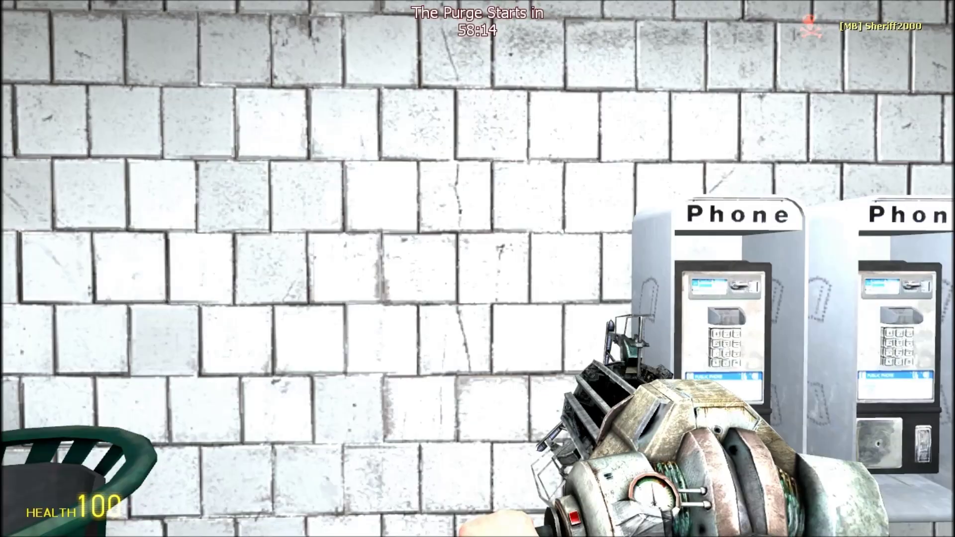
{"action": "key", "text": "t"}
{"action": "key", "text": "t"}
{"action": "key", "text": "t"}
{"action": "key", "text": "t"}
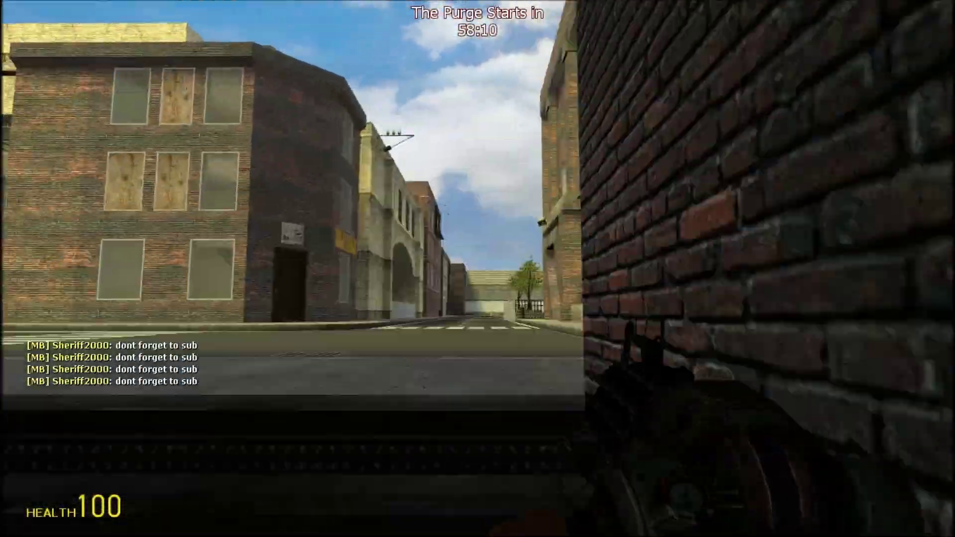
{"action": "key", "text": "grave"}
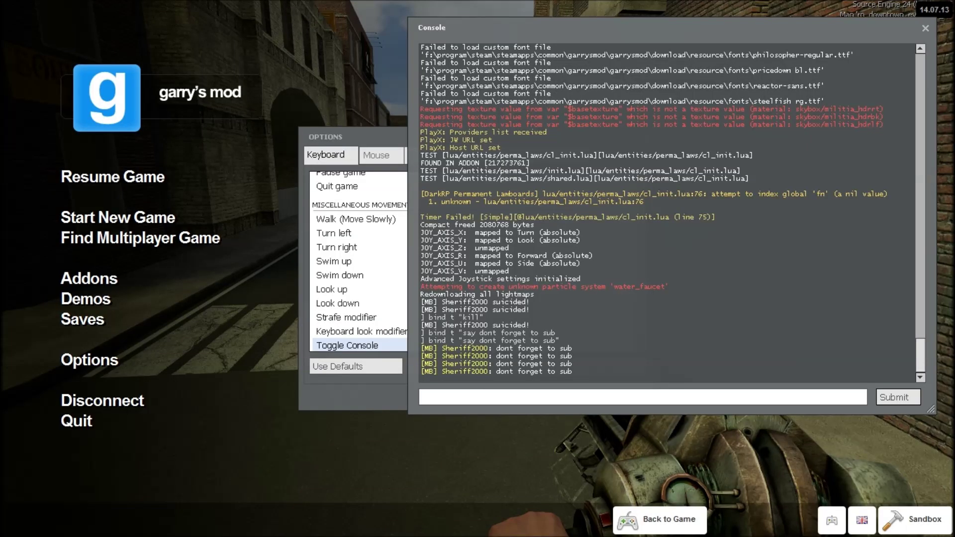
Recall the previous bind, trim its message, and walk along the street
{"action": "key", "text": "Up"}
{"action": "key", "text": "BackSpace"}
{"action": "key", "text": "BackSpace"}
{"action": "key", "text": "BackSpace"}
{"action": "key", "text": "BackSpace"}
{"action": "key", "text": "BackSpace"}
{"action": "key", "text": "BackSpace"}
{"action": "key", "text": "BackSpace"}
{"action": "key", "text": "BackSpace"}
{"action": "key", "text": "BackSpace"}
{"action": "key", "text": "BackSpace"}
{"action": "key", "text": "BackSpace"}
{"action": "key", "text": "BackSpace"}
{"action": "key", "text": "BackSpace"}
{"action": "key", "text": "BackSpace"}
{"action": "key", "text": "BackSpace"}
{"action": "key", "text": "BackSpace"}
{"action": "key", "text": "BackSpace"}
{"action": "key", "text": "BackSpace"}
{"action": "key", "text": "BackSpace"}
{"action": "key", "text": "BackSpace"}
{"action": "key", "text": "Escape"}
{"action": "key", "text": "w"}
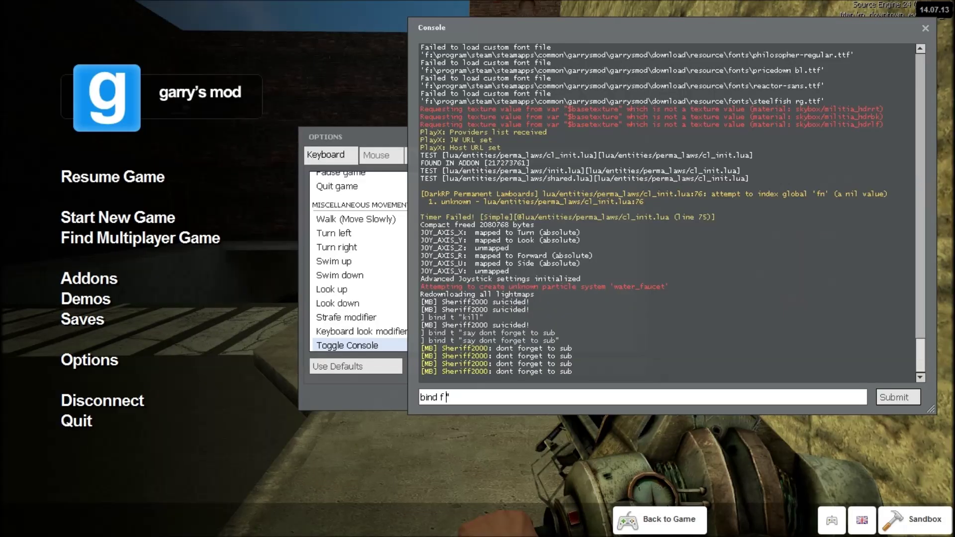
Bind w to "say hello" and test it by posting hello in chat
{"action": "key", "text": "BackSpace"}
{"action": "type", "text": "w"}
{"action": "type", "text": "say hello"}
{"action": "type", "text": "\""}
{"action": "key", "text": "Return"}
{"action": "key", "text": "Escape"}
{"action": "key", "text": "w"}
{"action": "key", "text": "w"}
{"action": "key", "text": "w"}
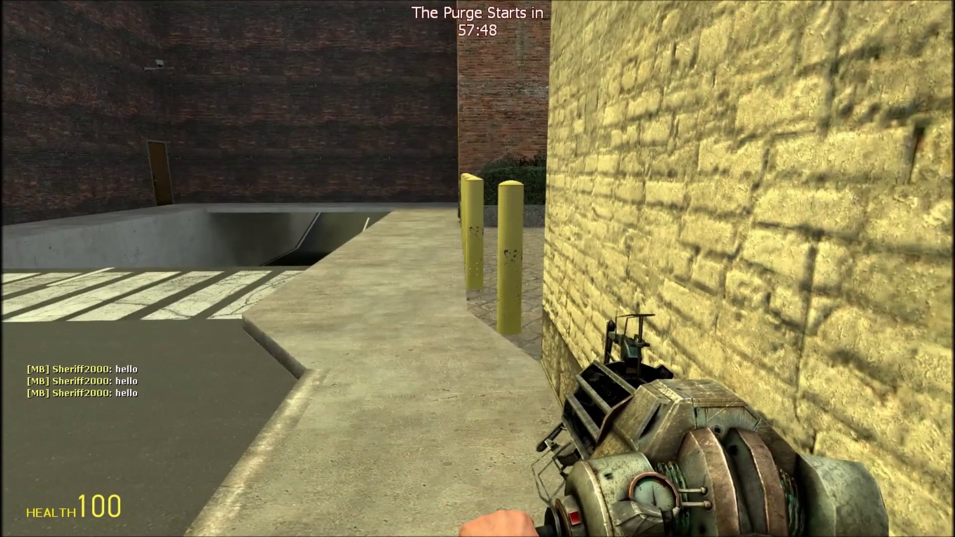
{"action": "key", "text": "Escape"}
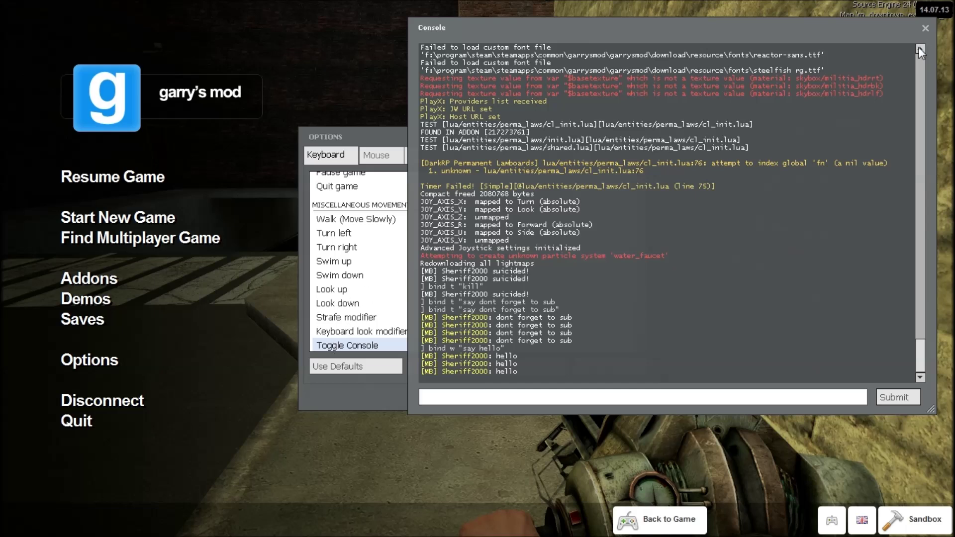
Close the console and find the Move forward binding in keyboard settings
{"action": "left_click", "coordinate": [925, 29]}
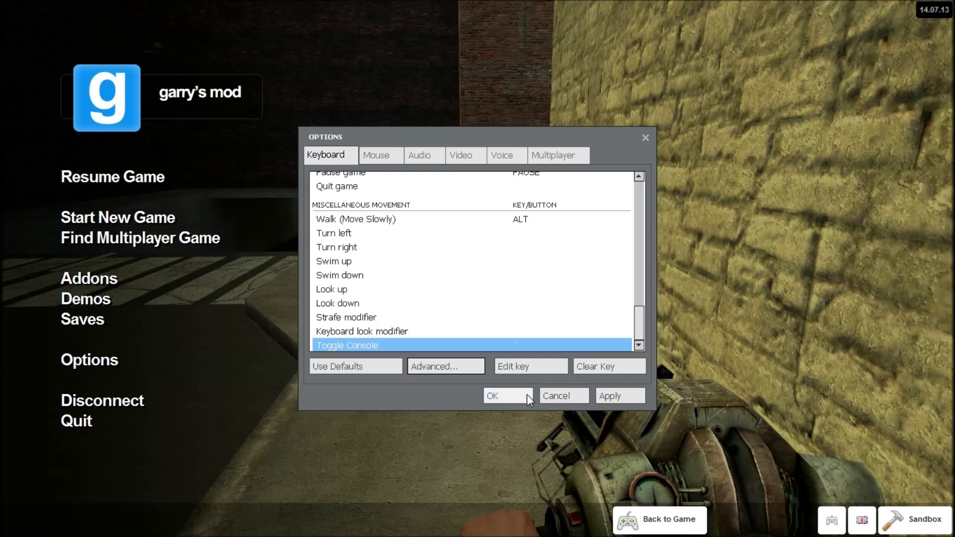
{"action": "scroll", "coordinate": [413, 311], "scroll_direction": "up", "scroll_amount": 10}
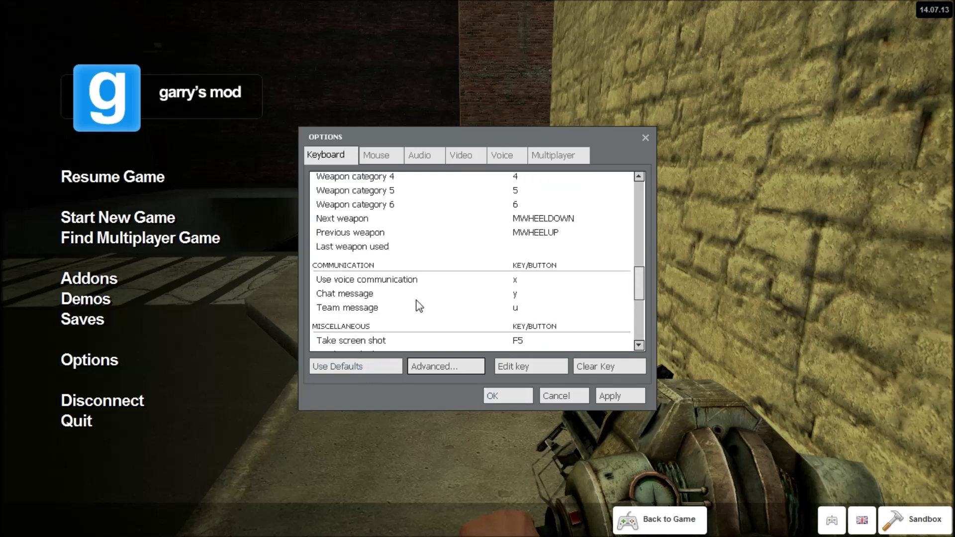
{"action": "scroll", "coordinate": [417, 304], "scroll_direction": "up", "scroll_amount": 5}
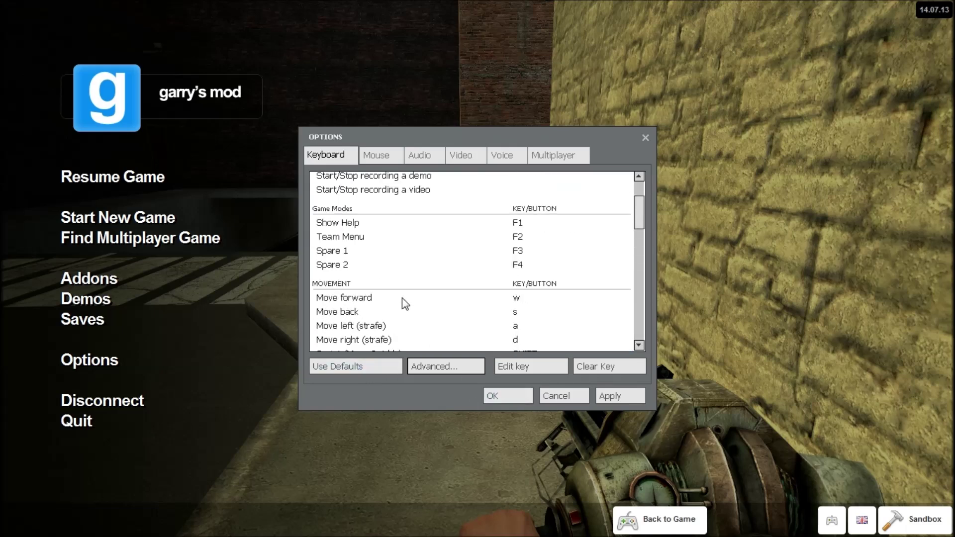
{"action": "left_click", "coordinate": [410, 296]}
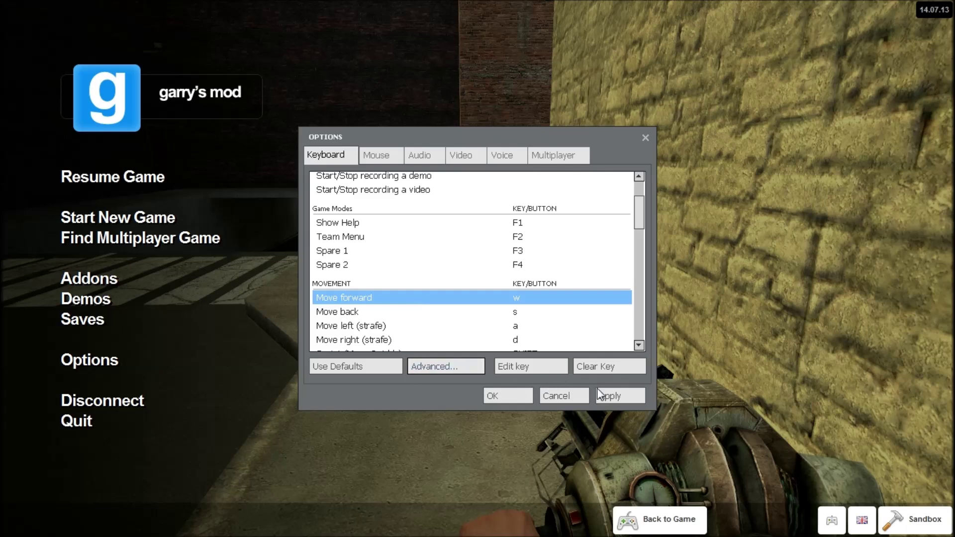
{"action": "left_click", "coordinate": [646, 138]}
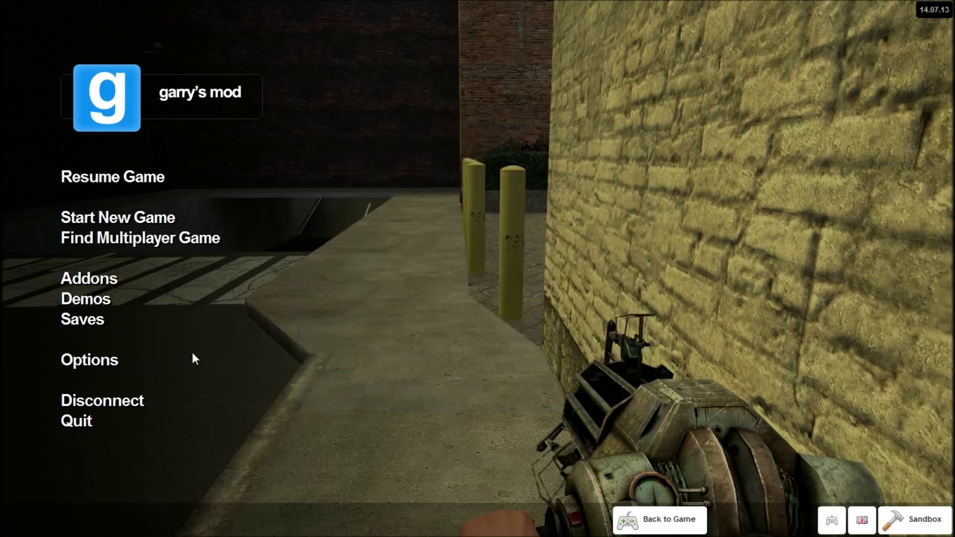
Assign w to the blank Move forward binding, apply it, and return to the game
{"action": "left_click", "coordinate": [115, 358]}
{"action": "scroll", "coordinate": [443, 255], "scroll_direction": "down", "scroll_amount": 10}
{"action": "scroll", "coordinate": [442, 255], "scroll_direction": "down", "scroll_amount": 4}
{"action": "scroll", "coordinate": [450, 234], "scroll_direction": "up", "scroll_amount": 12}
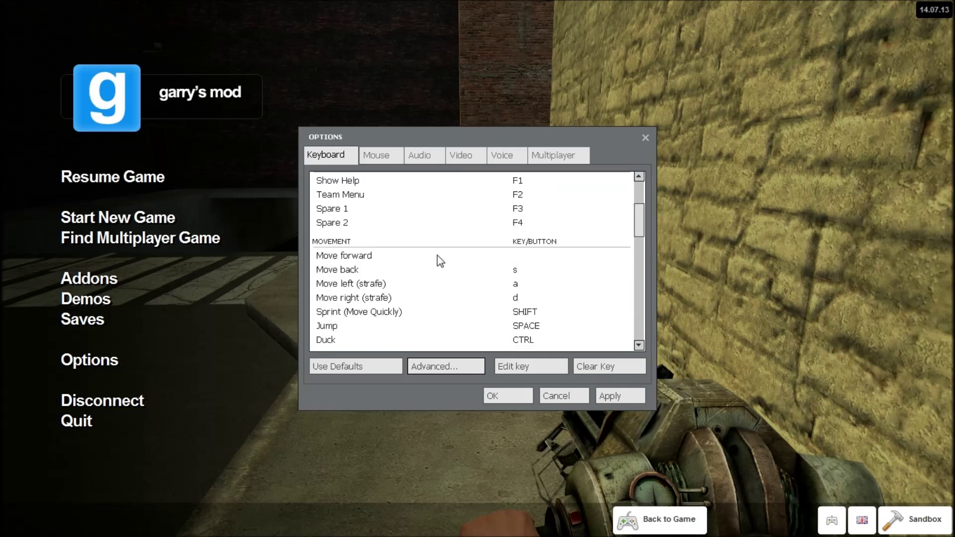
{"action": "left_click", "coordinate": [438, 256]}
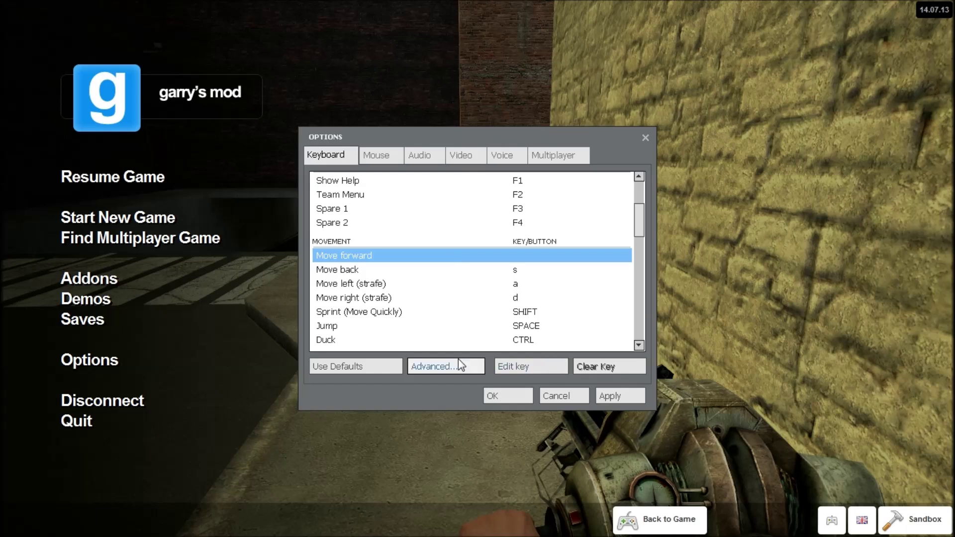
{"action": "key", "text": "w"}
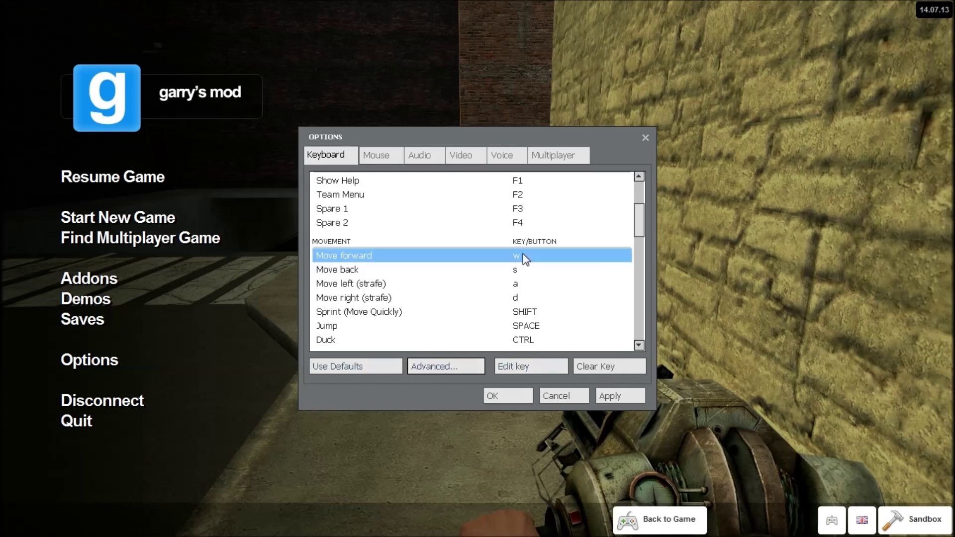
{"action": "left_click", "coordinate": [604, 397]}
{"action": "left_click", "coordinate": [645, 138]}
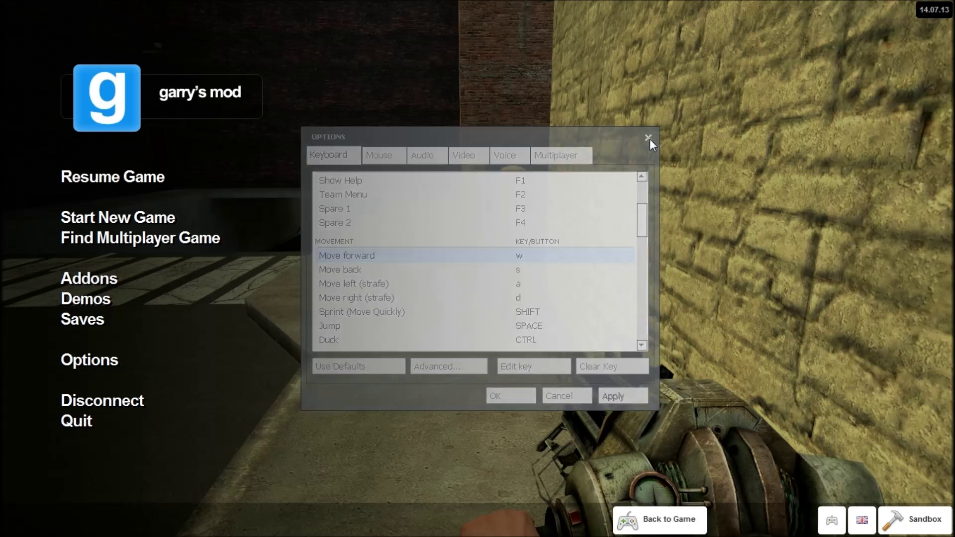
{"action": "key", "text": "Escape"}
Walk forward through the plaza and courtyard, down the road, and into the tunnel
{"action": "key", "text": "w"}
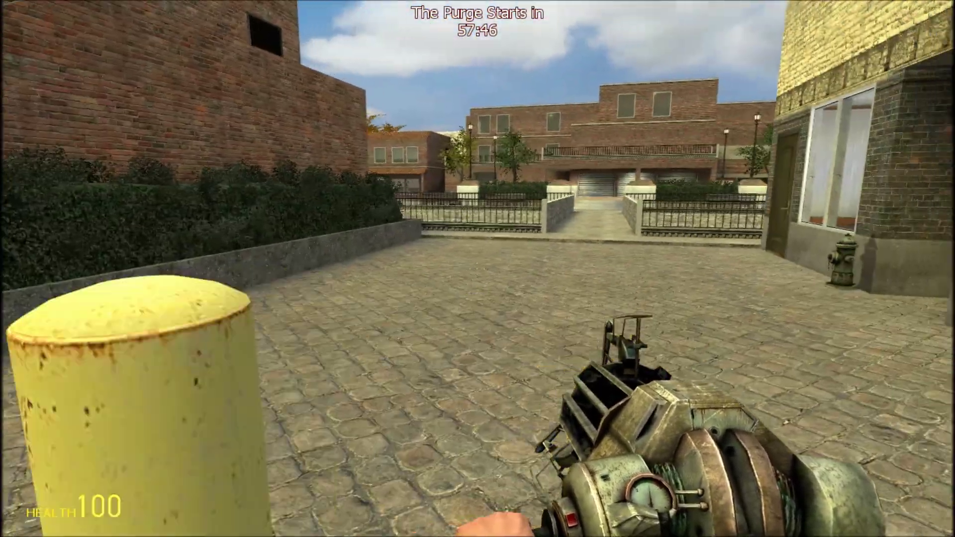
{"action": "key", "text": "w"}
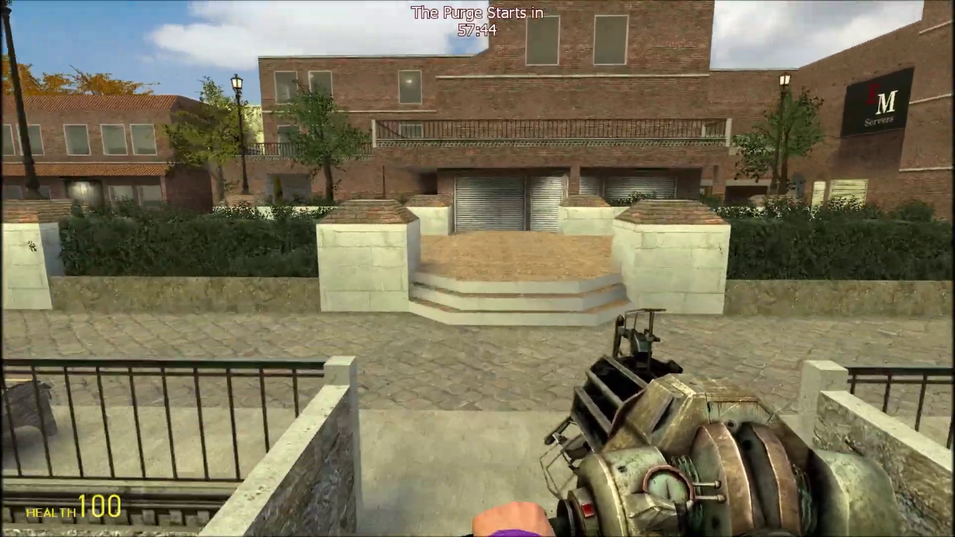
{"action": "key", "text": "w"}
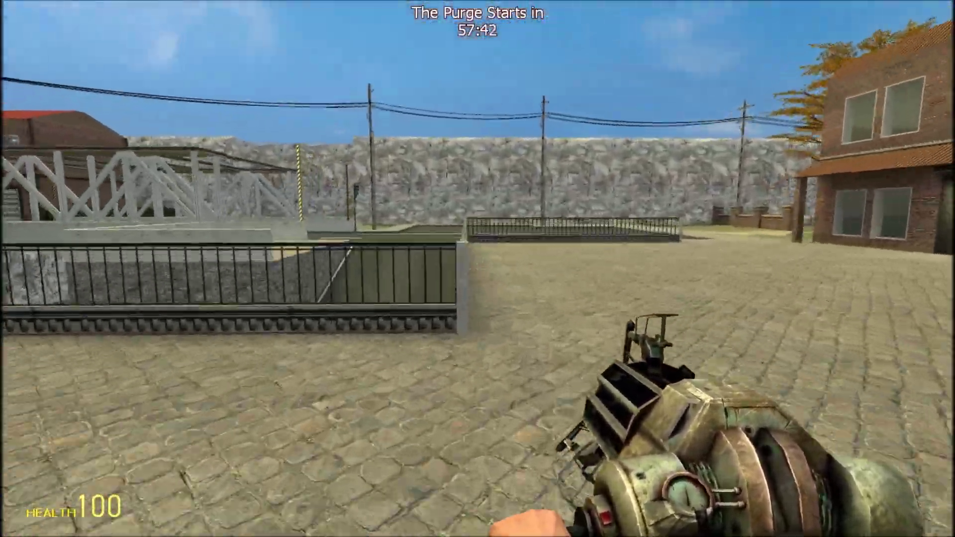
{"action": "key", "text": "w"}
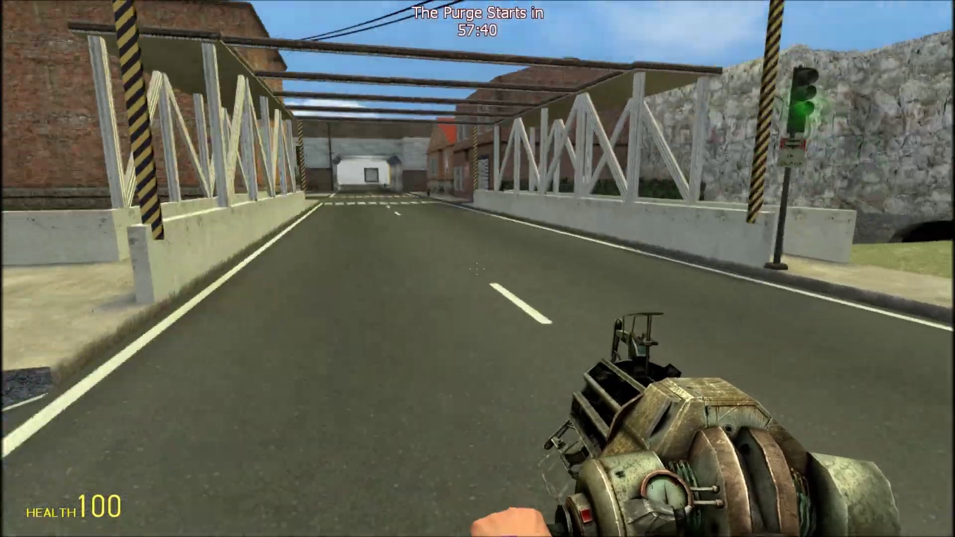
{"action": "key", "text": "w"}
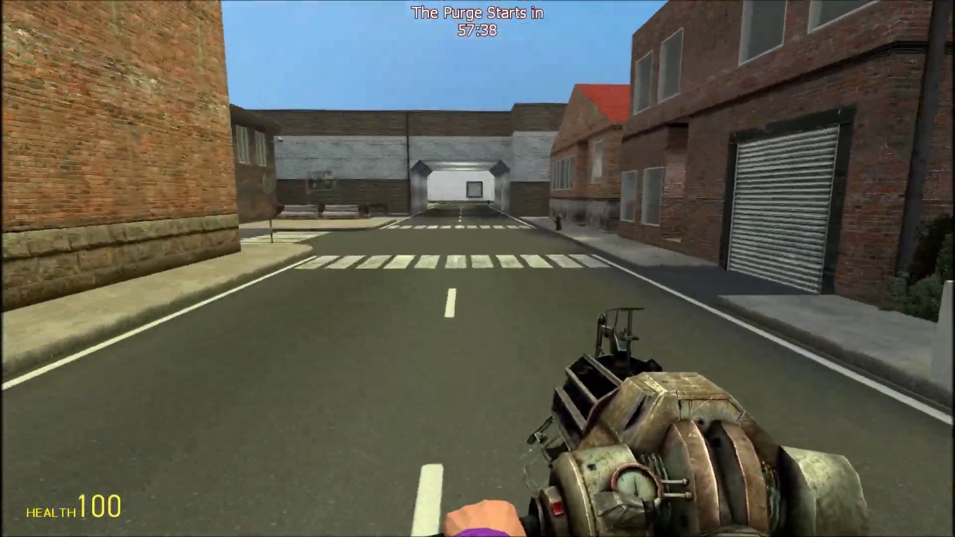
{"action": "key", "text": "w"}
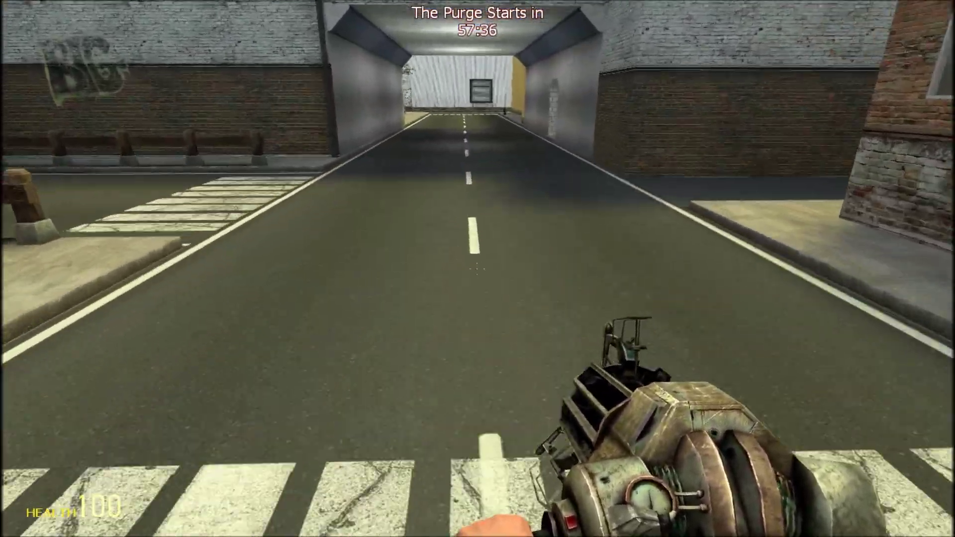